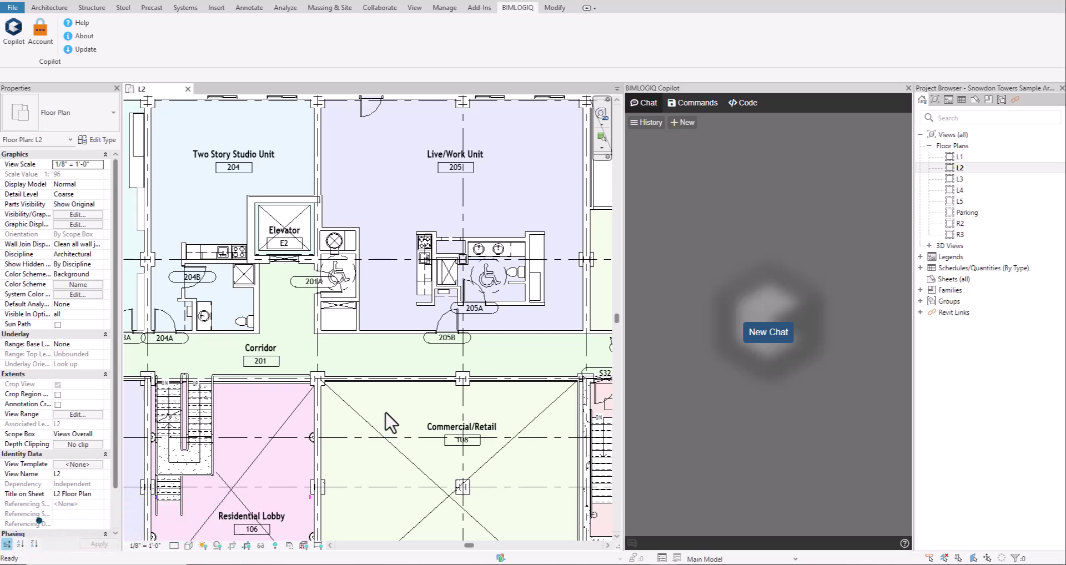
# - Start a new BIMLOGIQ Copilot chat beside the L2 floor plan
pyautogui.click(782, 337)
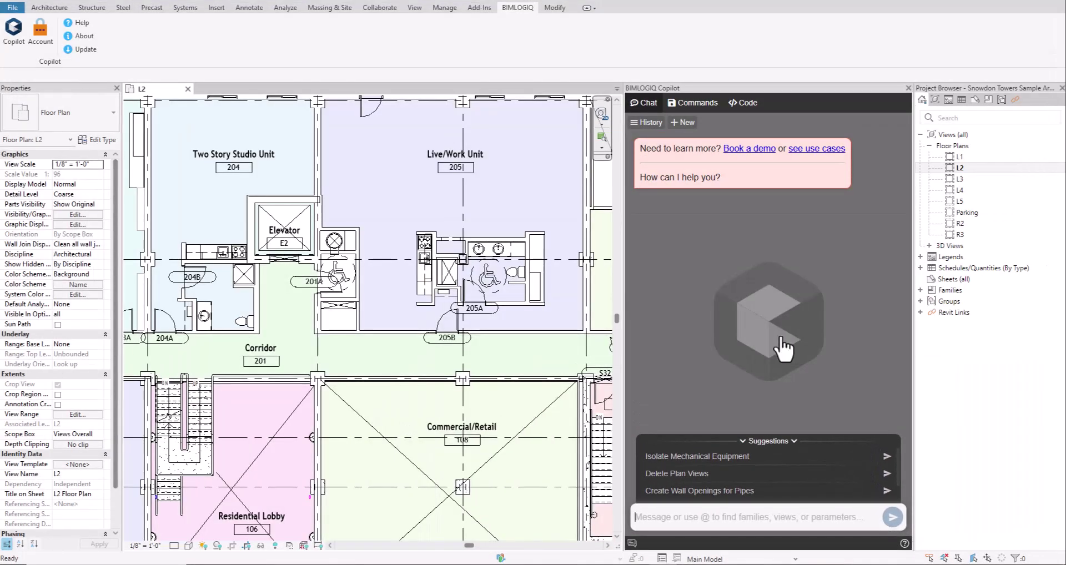
pyautogui.click(741, 520)
pyautogui.write('for each door in this')
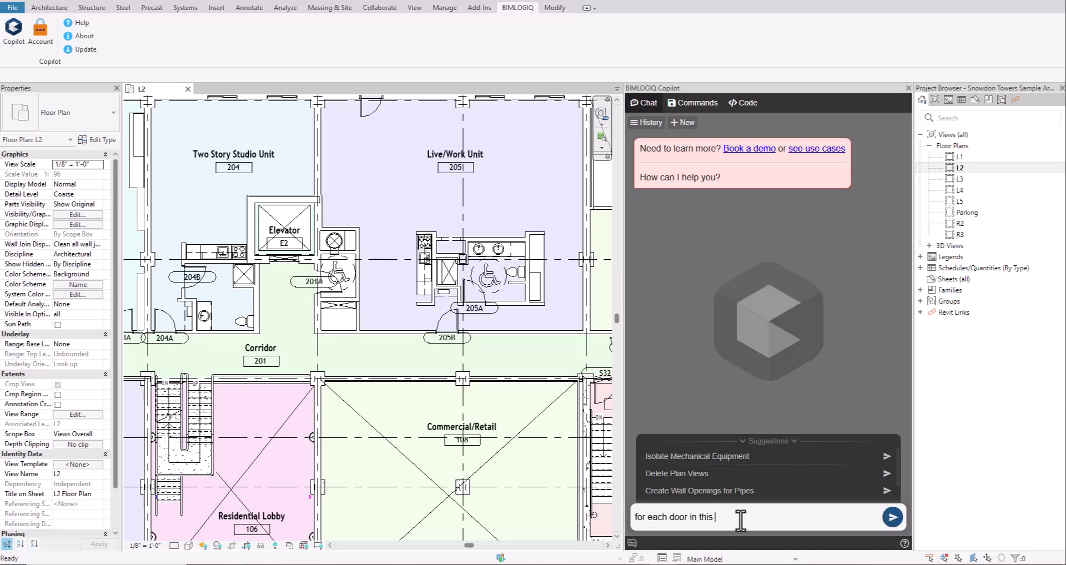
pyautogui.write(' view, update the @')
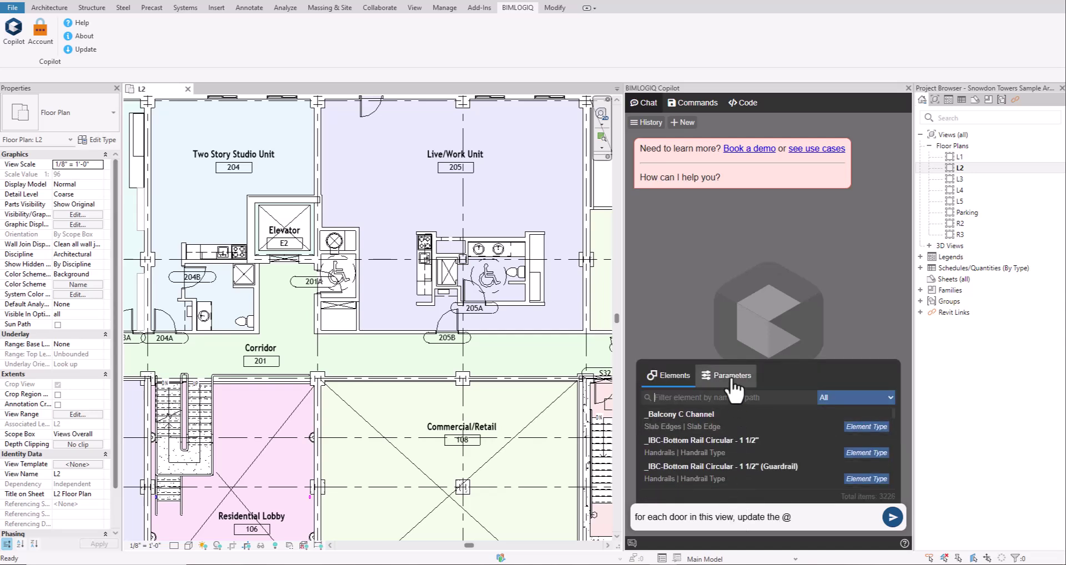
pyautogui.click(733, 380)
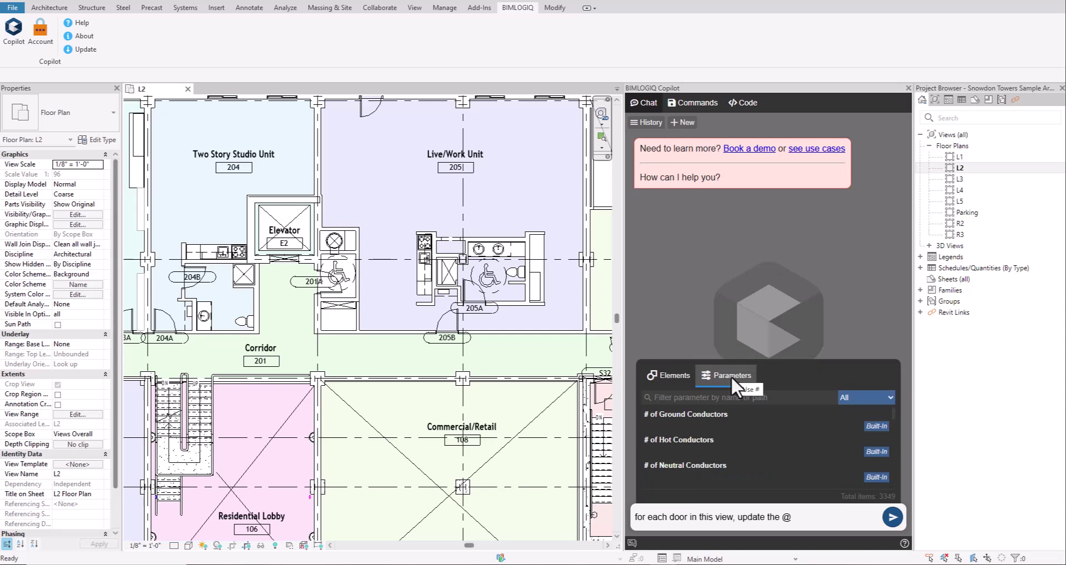
pyautogui.write('mark')
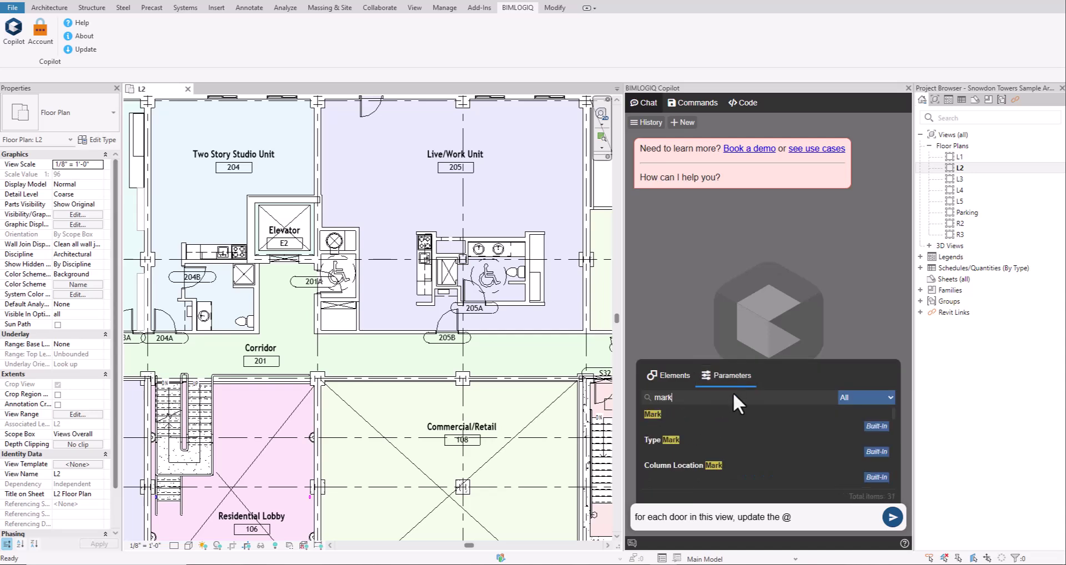
pyautogui.click(738, 417)
pyautogui.write('parameter')
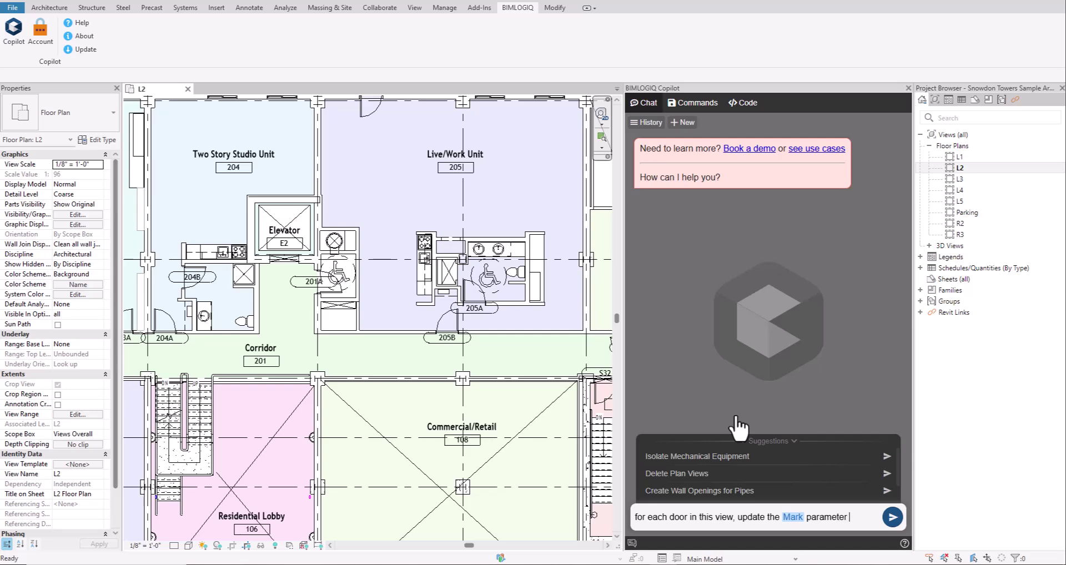
pyautogui.write(' to displa')
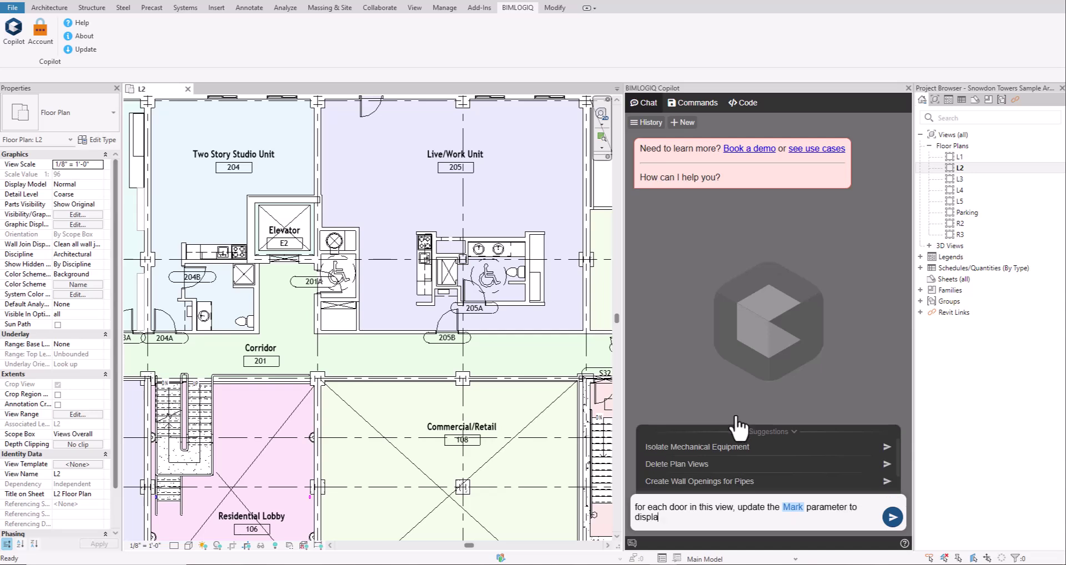
pyautogui.write('y its @')
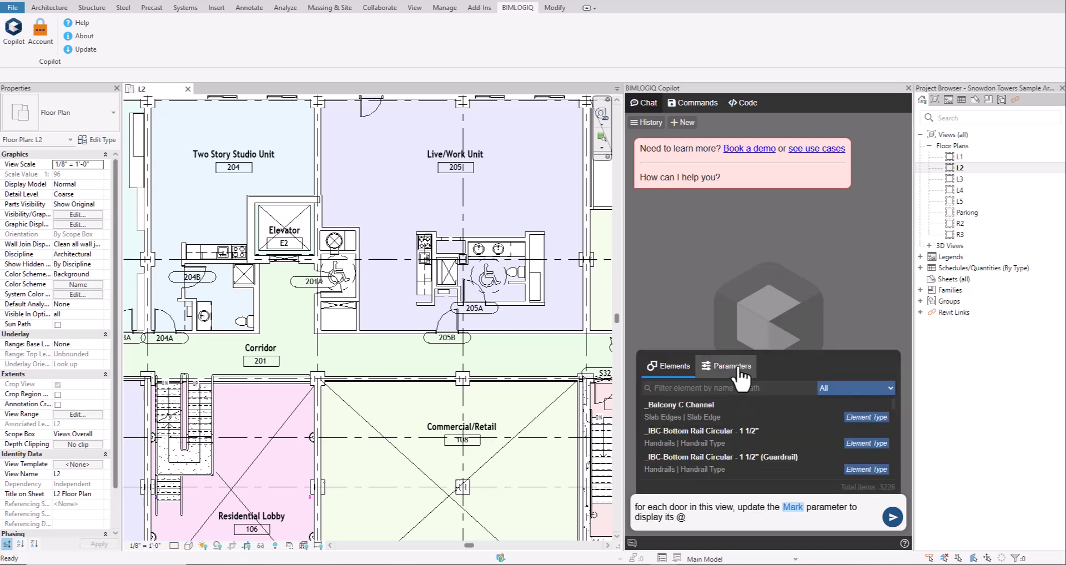
pyautogui.click(739, 369)
pyautogui.write('width')
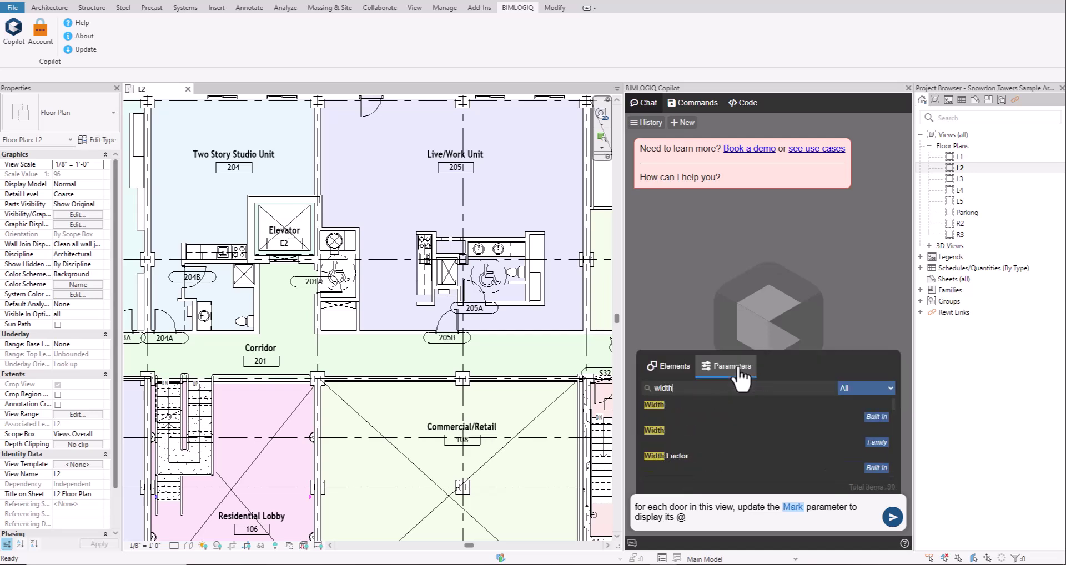
pyautogui.click(736, 438)
pyautogui.write('followed by ')
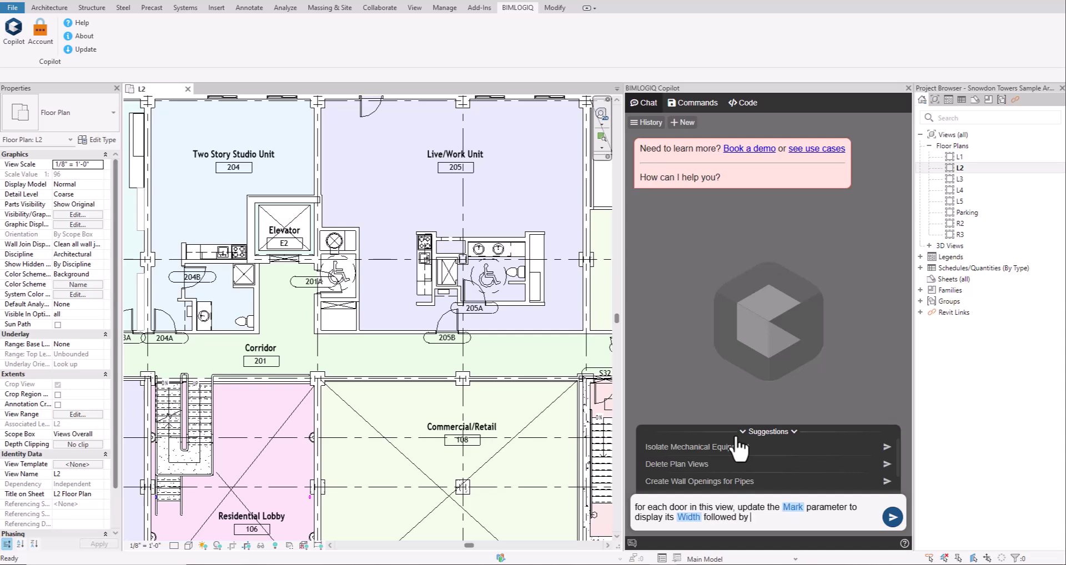
pyautogui.write('its swing direction (e.g. 3"-Right')
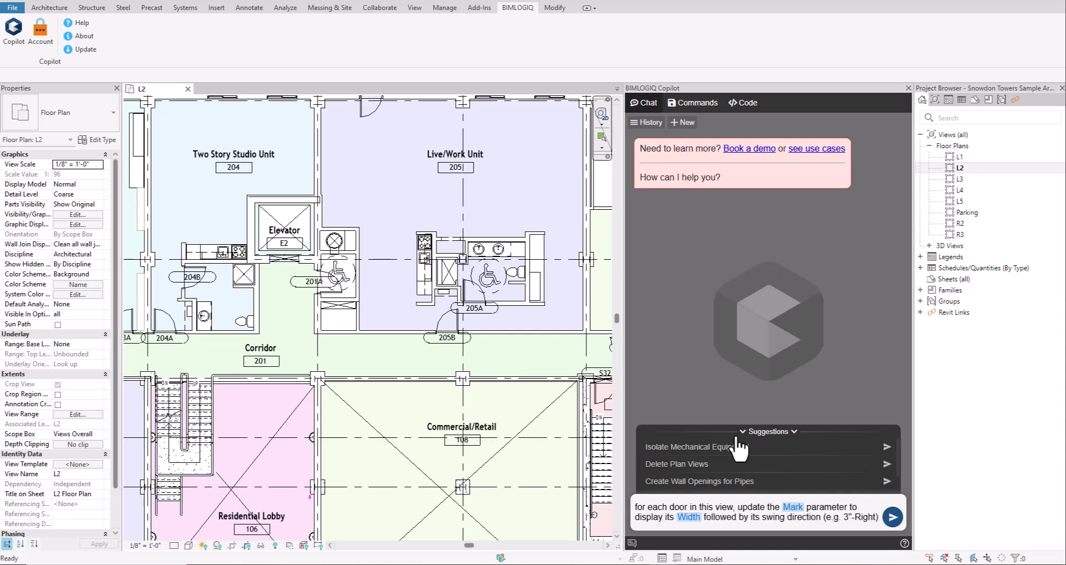
# - Send the door Mark request, accept the duplicate Mark warning, and zoom in to check the tags
pyautogui.click(893, 518)
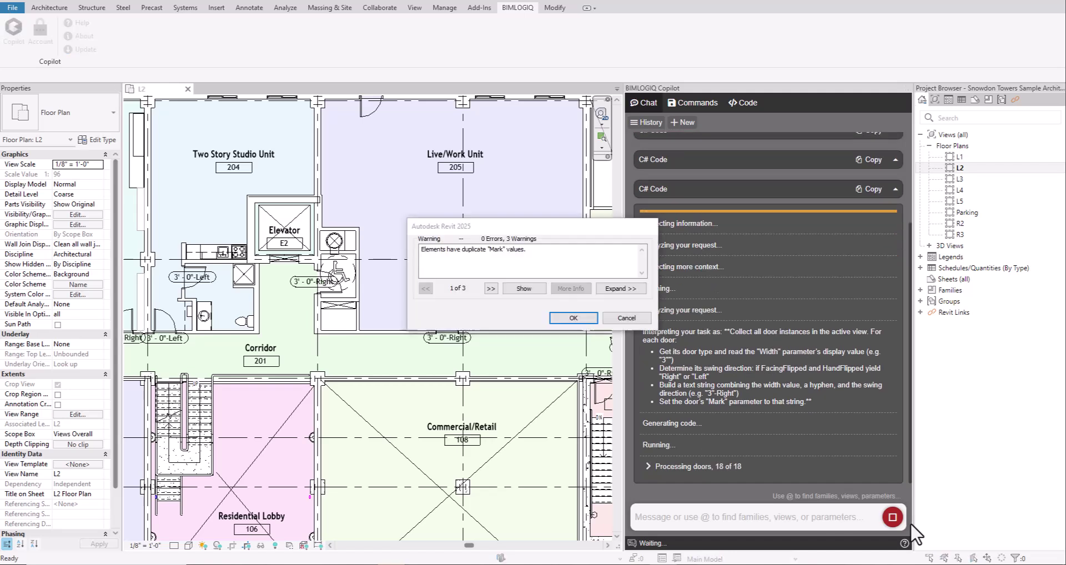
pyautogui.press('Return')
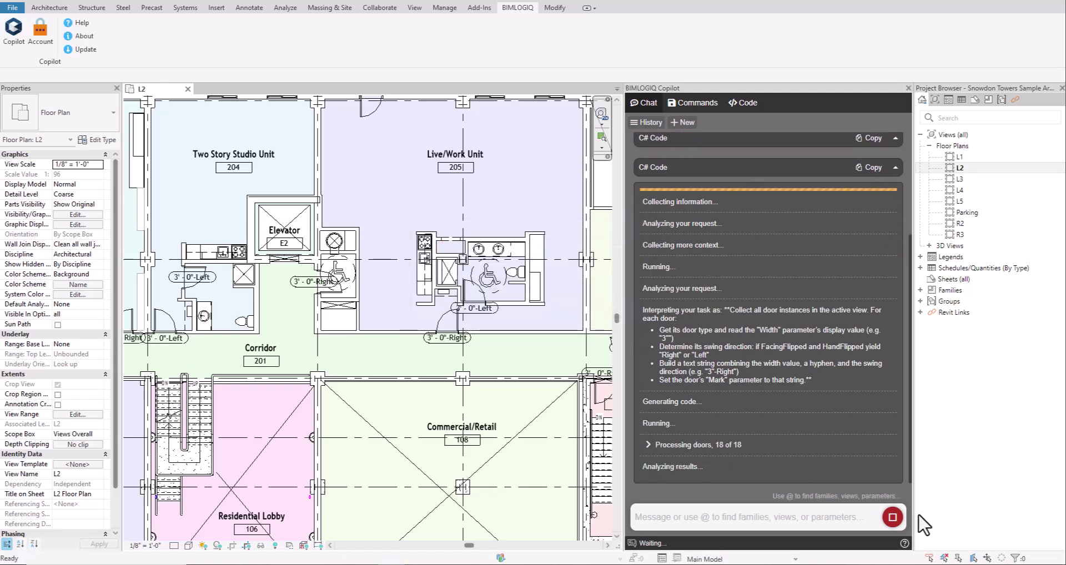
pyautogui.scroll(5, 412, 400)
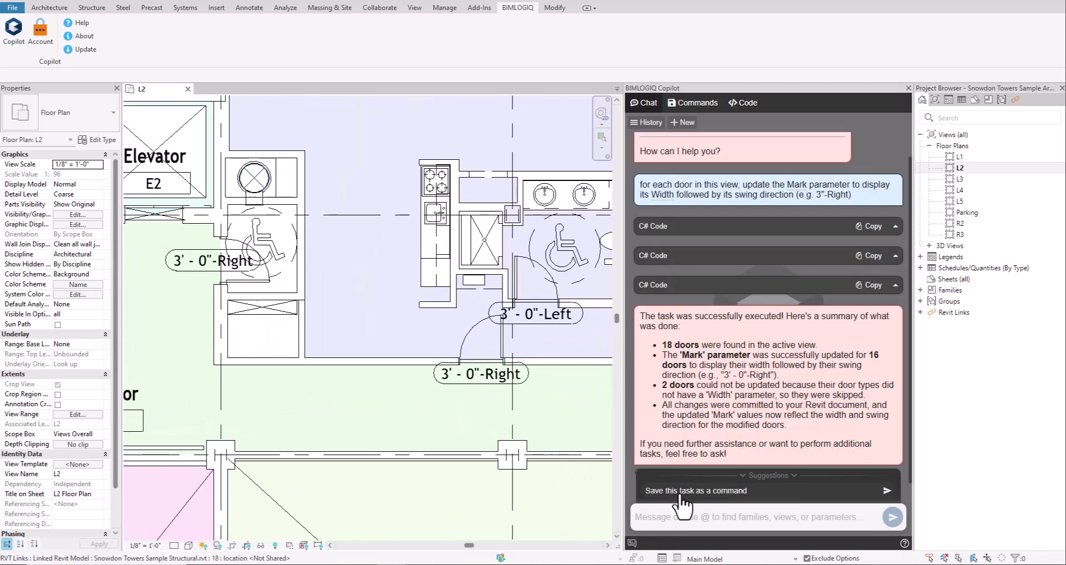
# - Save the task as a Copilot command, asking for a variable that holds the target parameter name
pyautogui.click(681, 495)
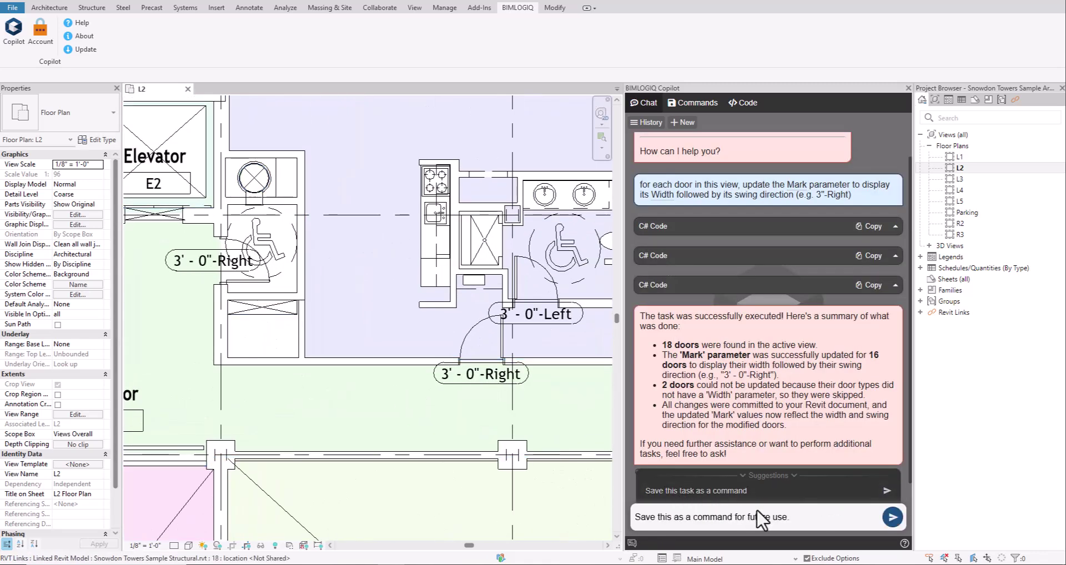
pyautogui.write('and define a variable to write the parame')
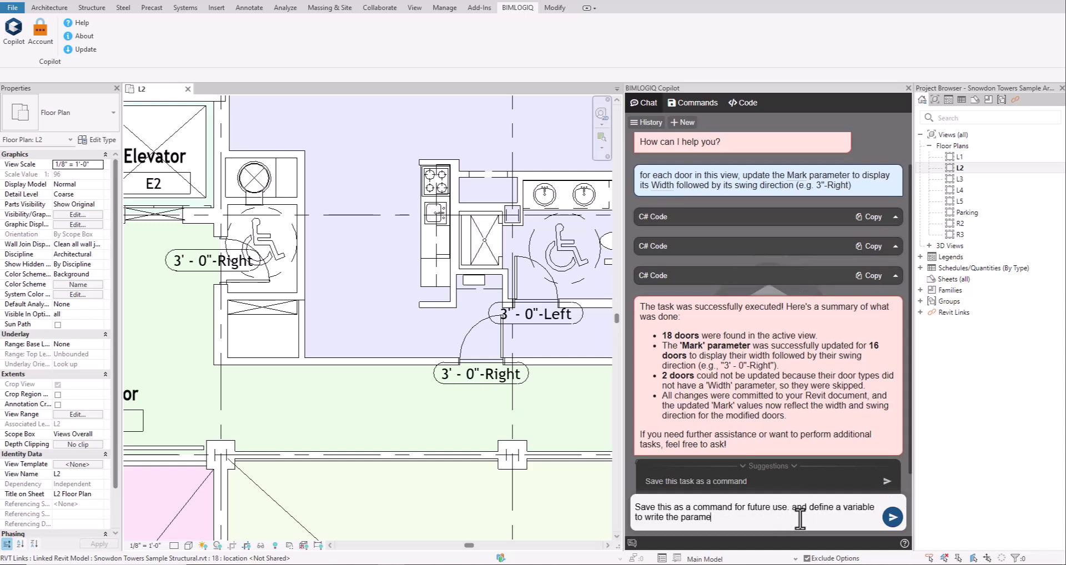
pyautogui.write('ter name to write on it')
pyautogui.click(893, 517)
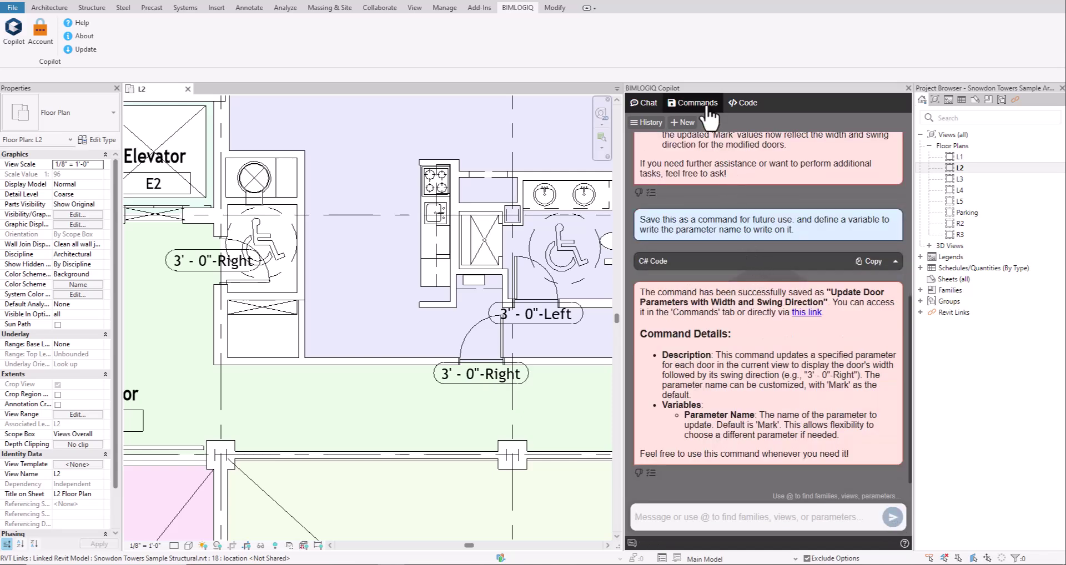
# - Open the Update Door Parameters with Width and Swing Direction command from My Commands
pyautogui.click(694, 103)
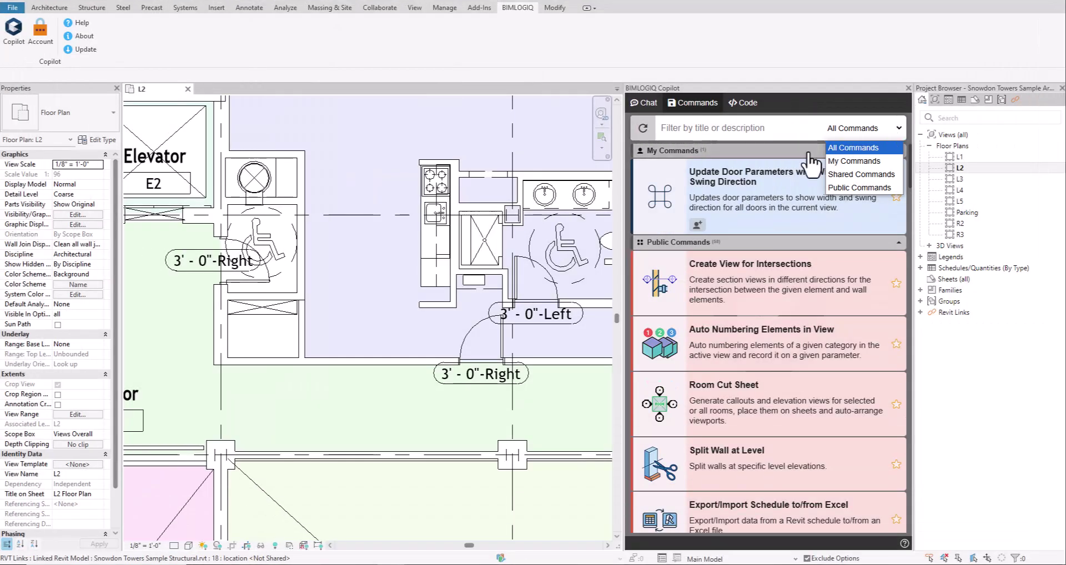
pyautogui.click(778, 211)
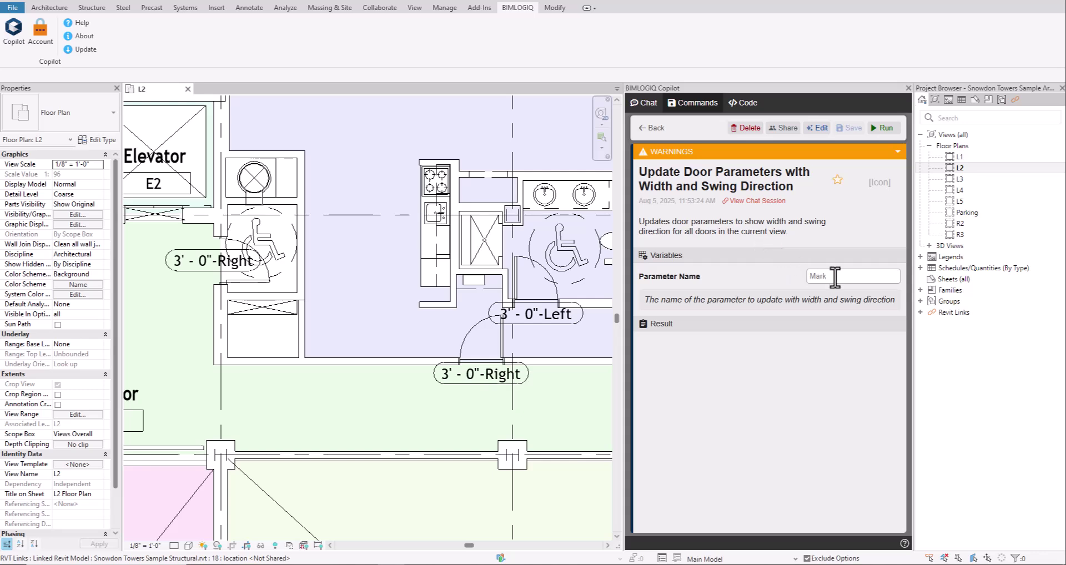
# - Run the saved command with Parameter Name 'Comments', accept the warning, and select doors to verify
pyautogui.click(835, 275)
pyautogui.write('Comments')
pyautogui.click(883, 127)
pyautogui.click(756, 362)
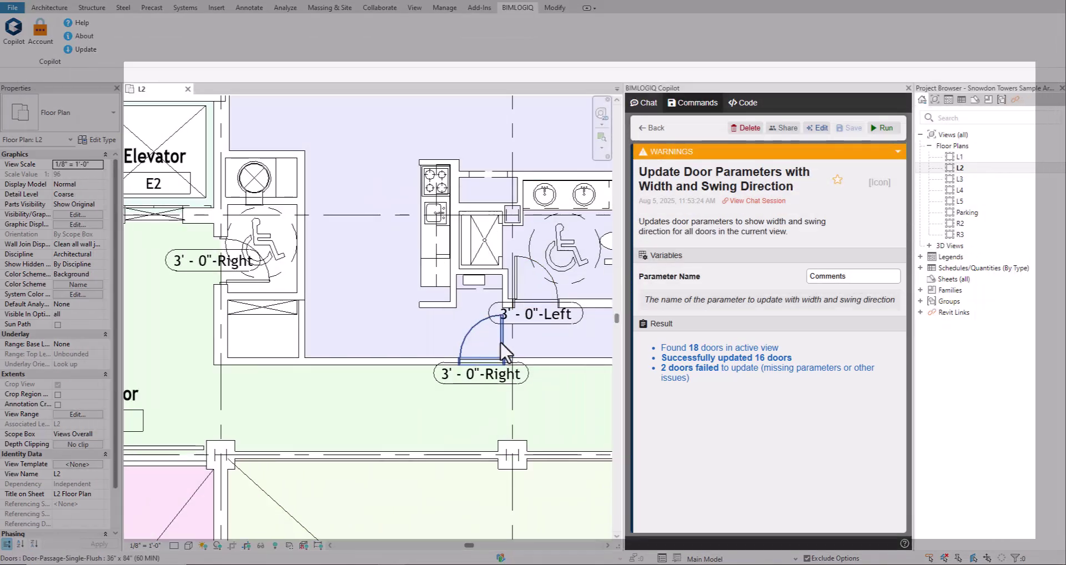
pyautogui.click(505, 351)
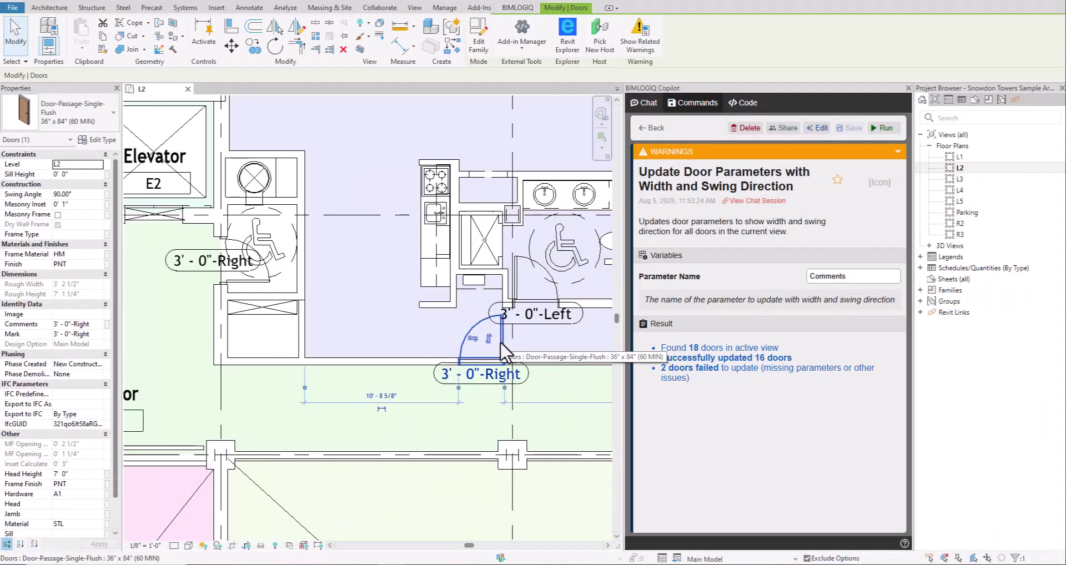
pyautogui.click(515, 277)
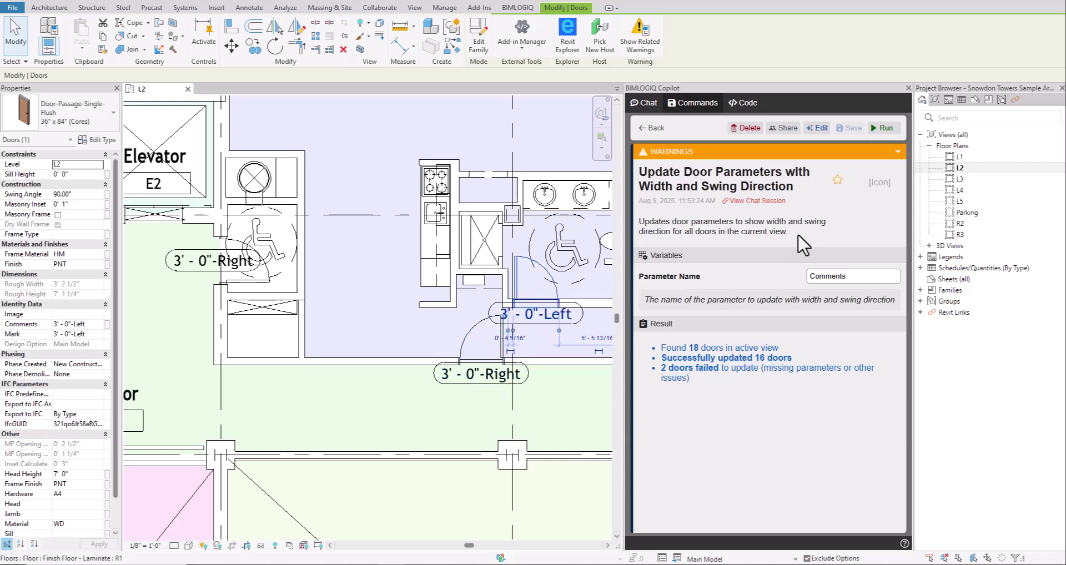
# - Rename the saved command's title to 'Write Door Swing Direction'
pyautogui.click(836, 193)
pyautogui.moveTo(798, 187); pyautogui.dragTo(638, 173)
pyautogui.write('Write Door Swing Direction')
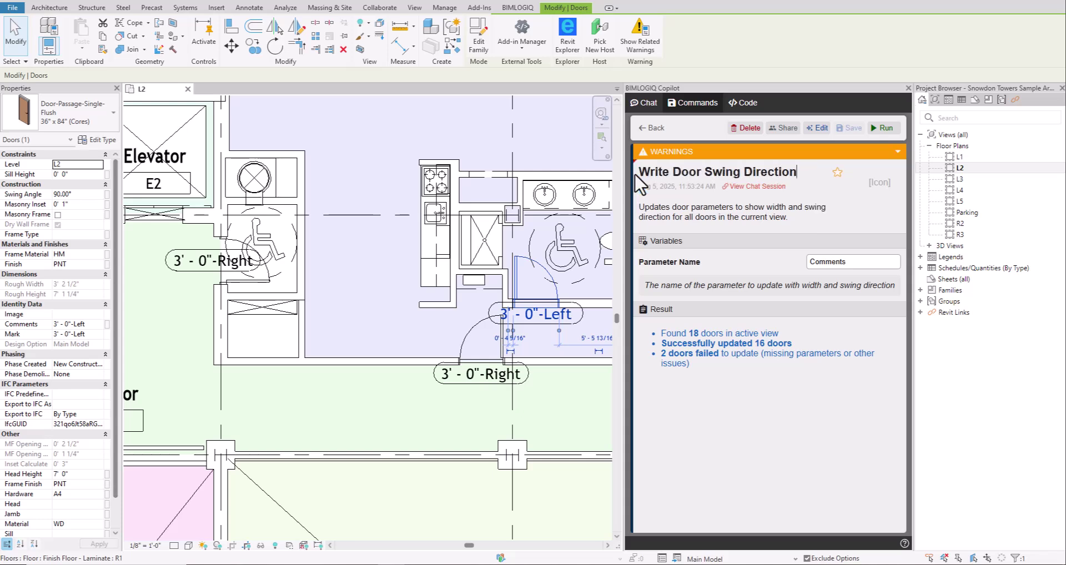
pyautogui.press('Return')
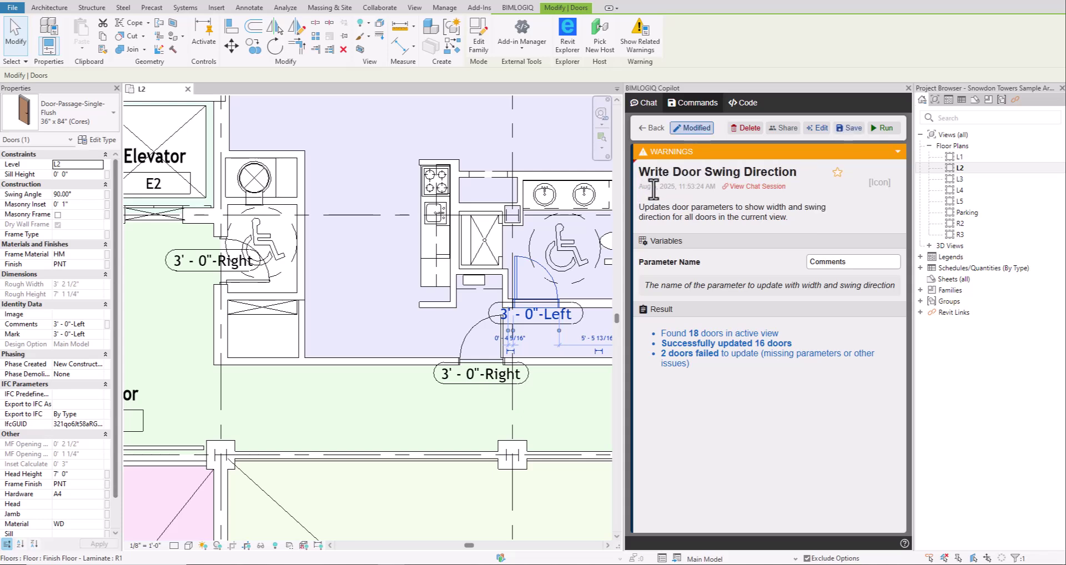
# - Relabel its variable 'Parameter to write', give it an icon, and save the command
pyautogui.moveTo(793, 265)
pyautogui.write('to write')
pyautogui.click(885, 187)
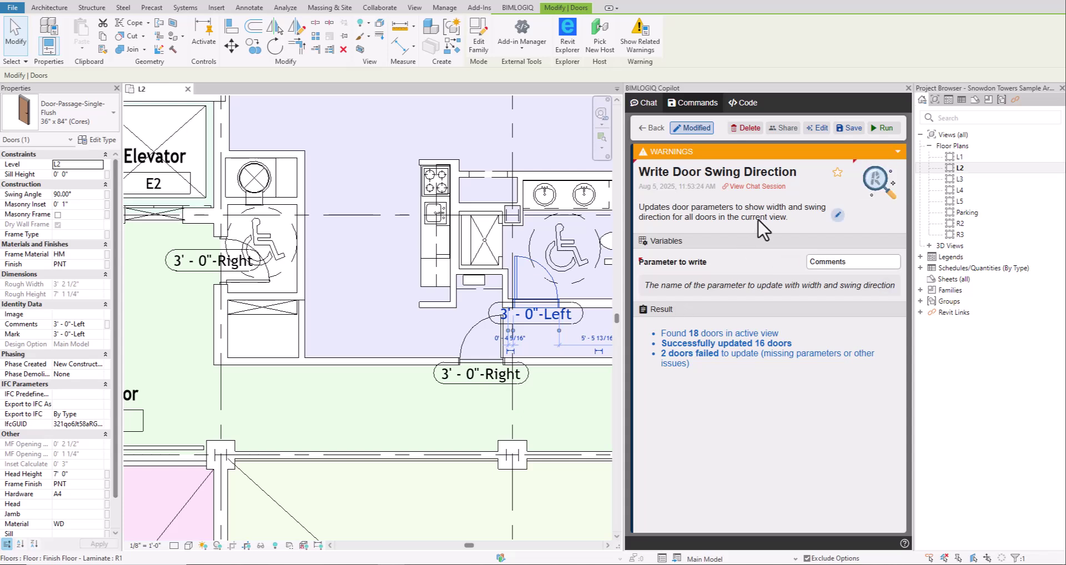
pyautogui.click(852, 130)
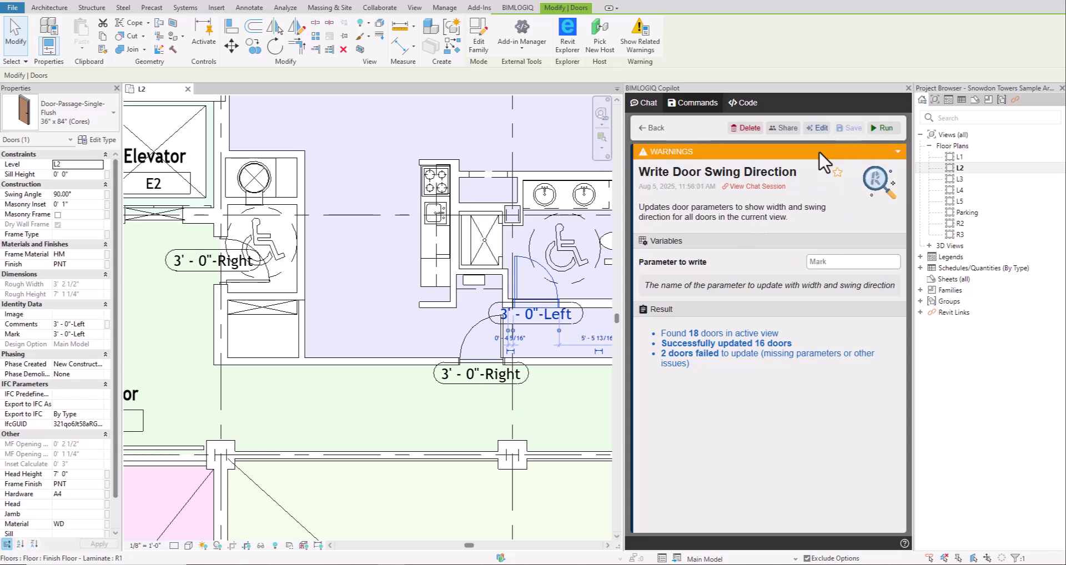
# - Edit the command via chat to cover all doors in the project instead of the current view
pyautogui.click(819, 131)
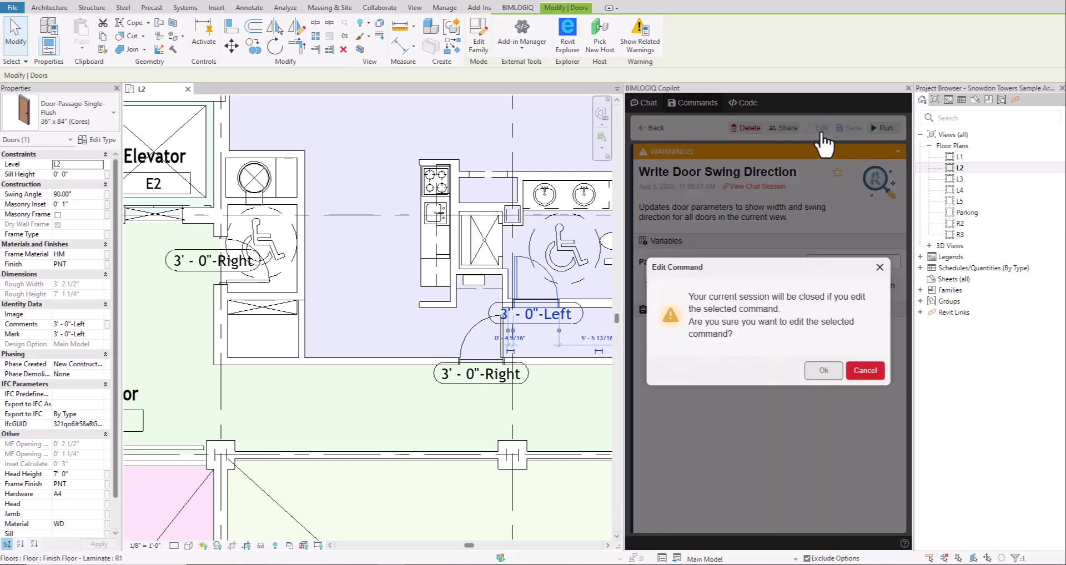
pyautogui.click(825, 371)
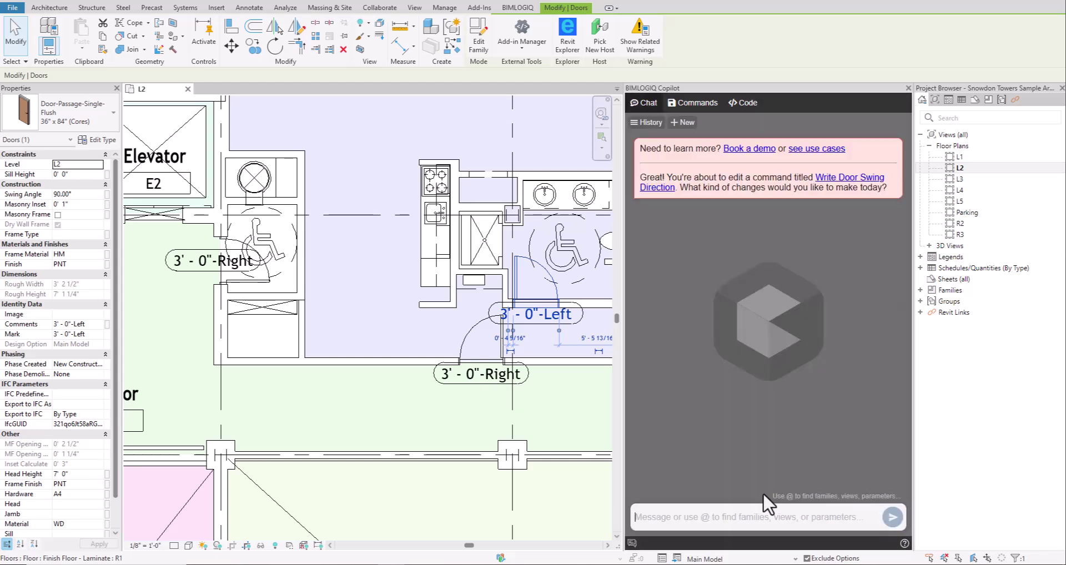
pyautogui.write('edit this command and make it')
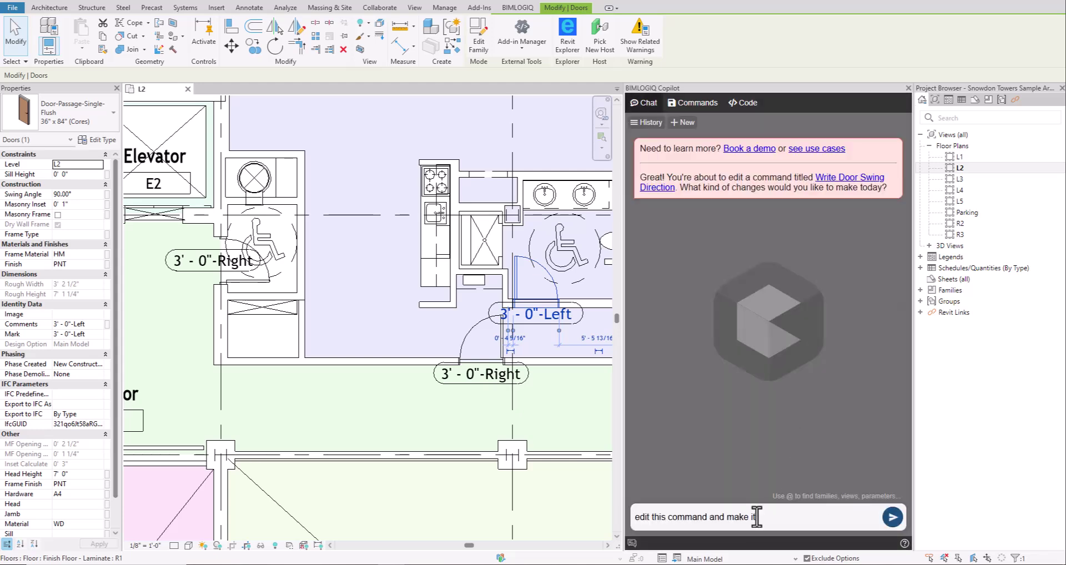
pyautogui.write(' for all doors in this project instead of Current View')
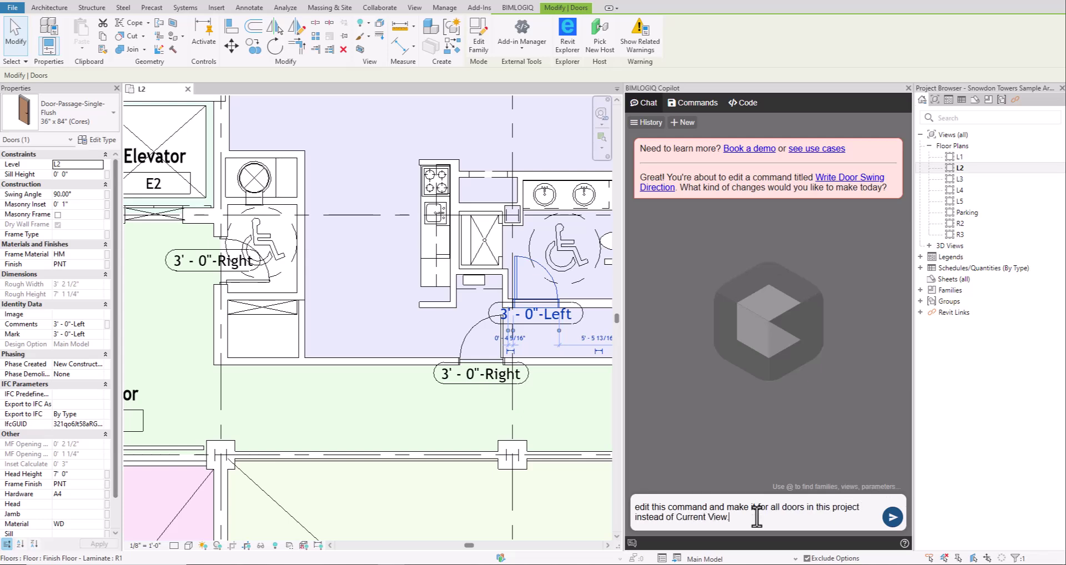
pyautogui.write('.')
pyautogui.click(889, 518)
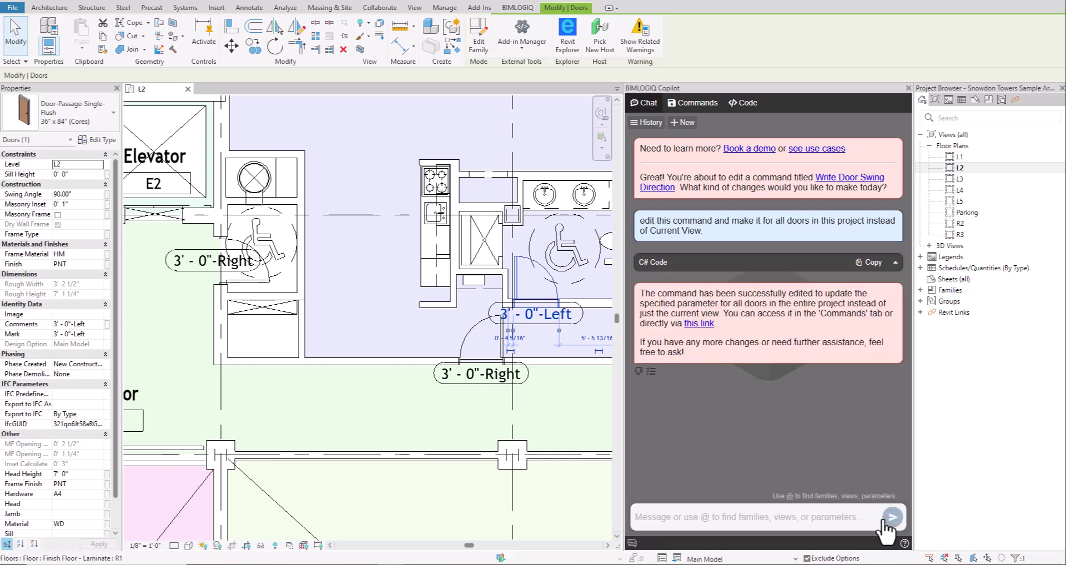
pyautogui.click(699, 324)
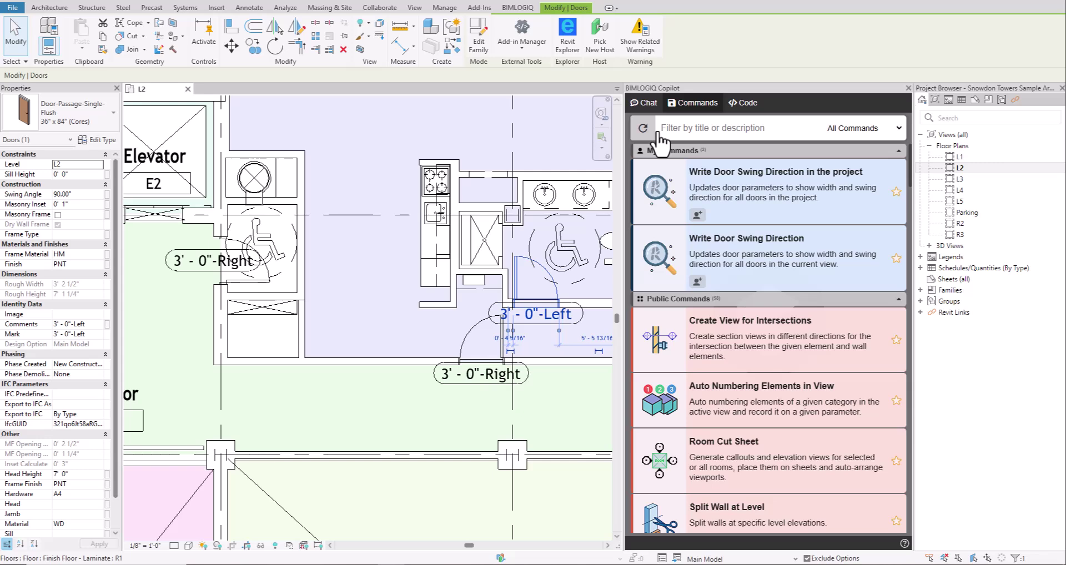
# - Star the project-wide door swing command and the Create View for Intersections command
pyautogui.click(896, 192)
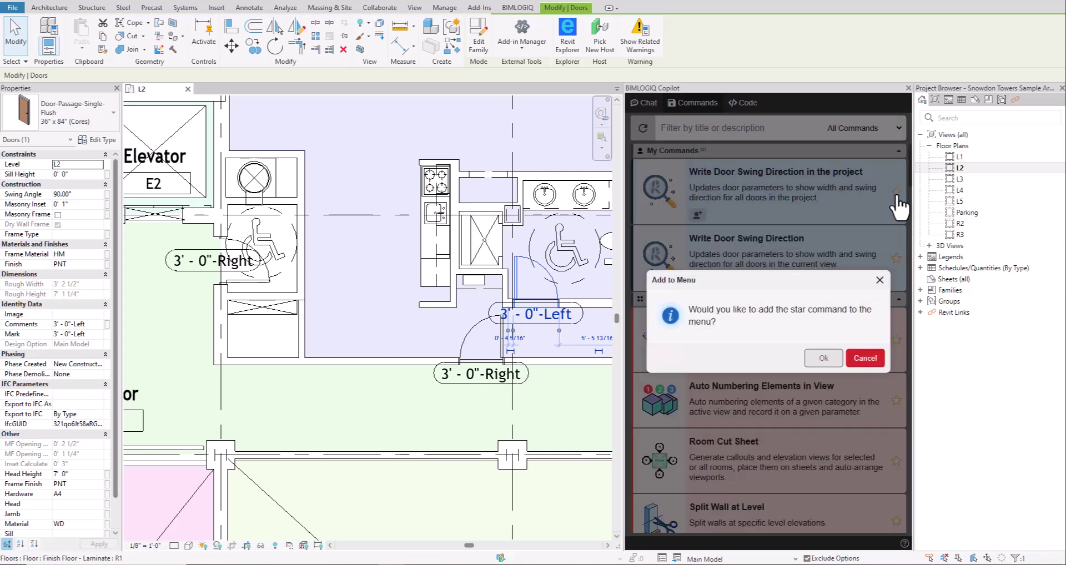
pyautogui.click(833, 367)
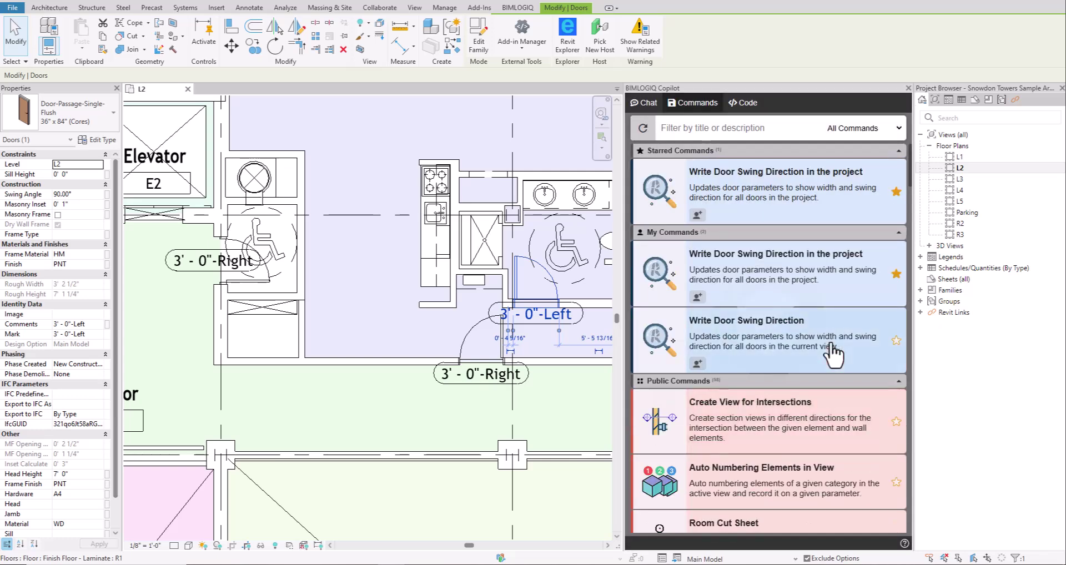
pyautogui.click(522, 8)
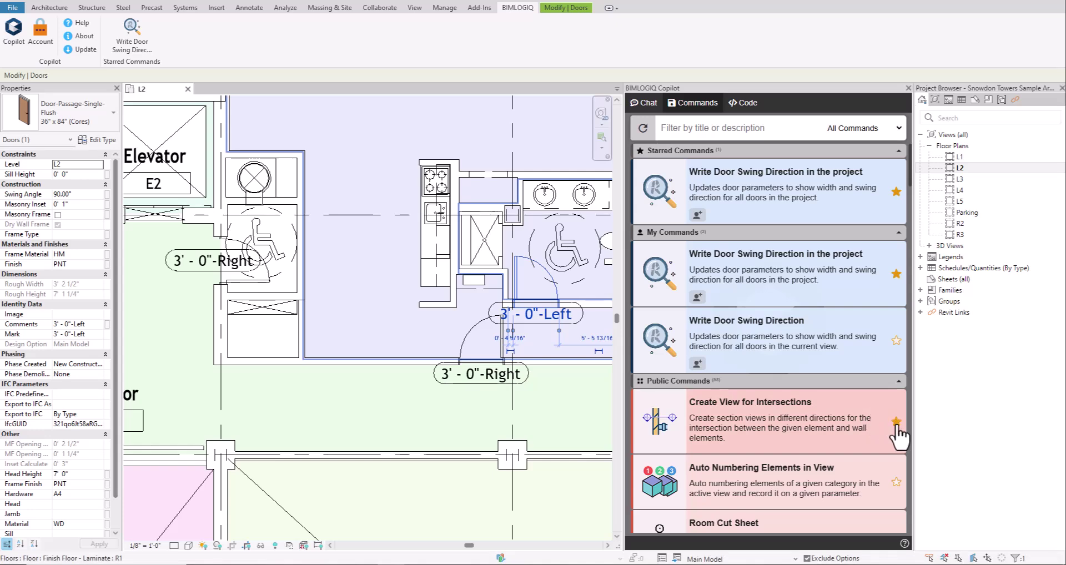
pyautogui.click(897, 423)
pyautogui.click(819, 423)
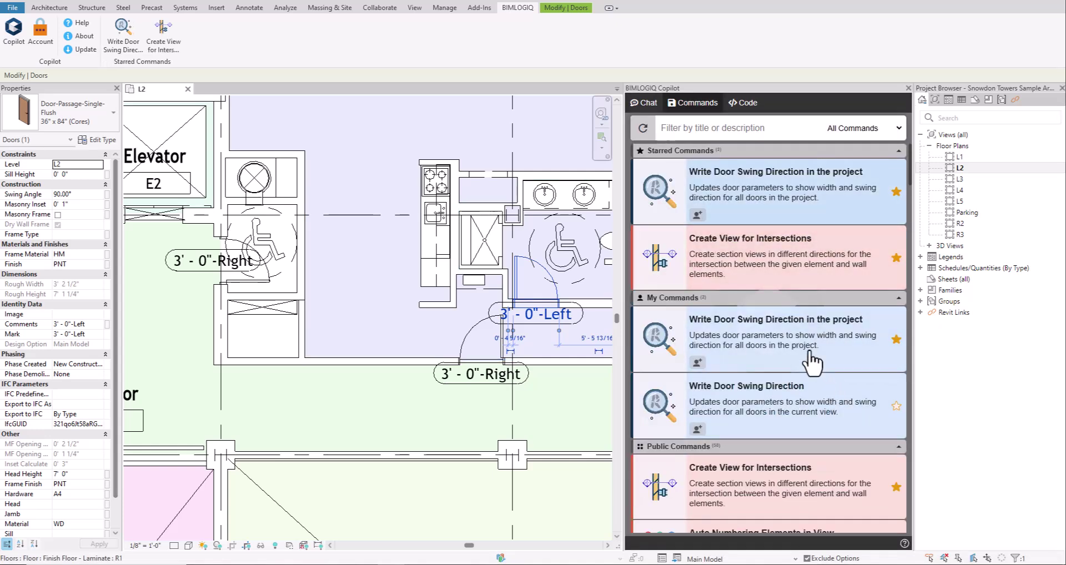
# - Share the project-wide door command with a colleague's e-mail address
pyautogui.click(697, 215)
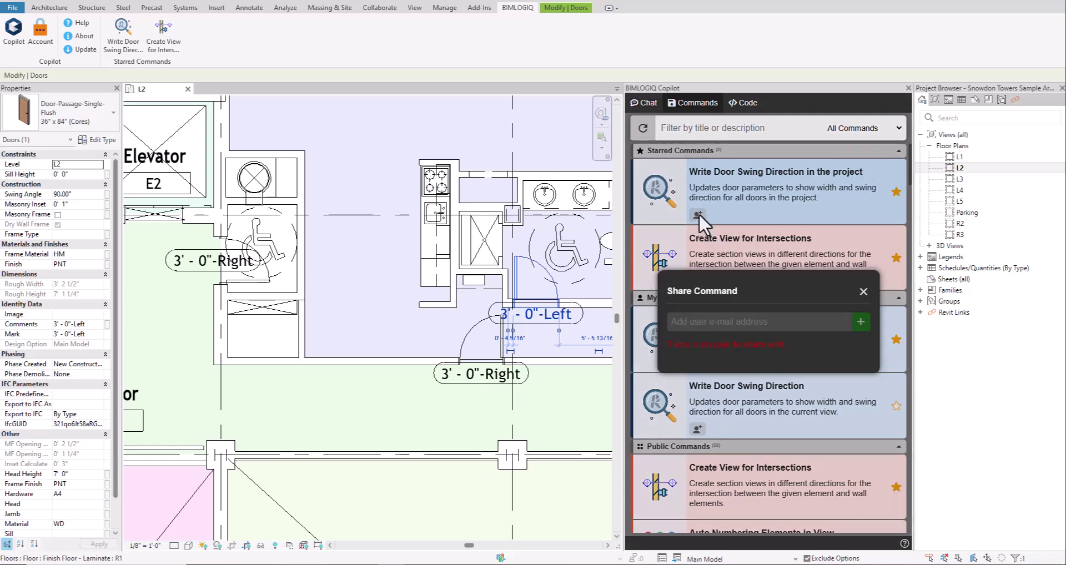
pyautogui.click(713, 317)
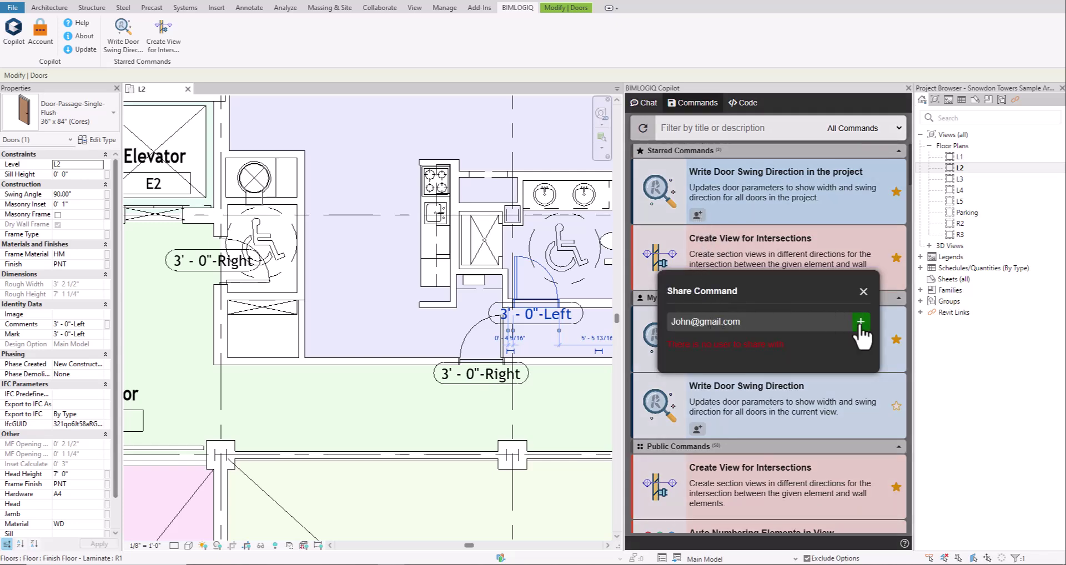
pyautogui.click(860, 322)
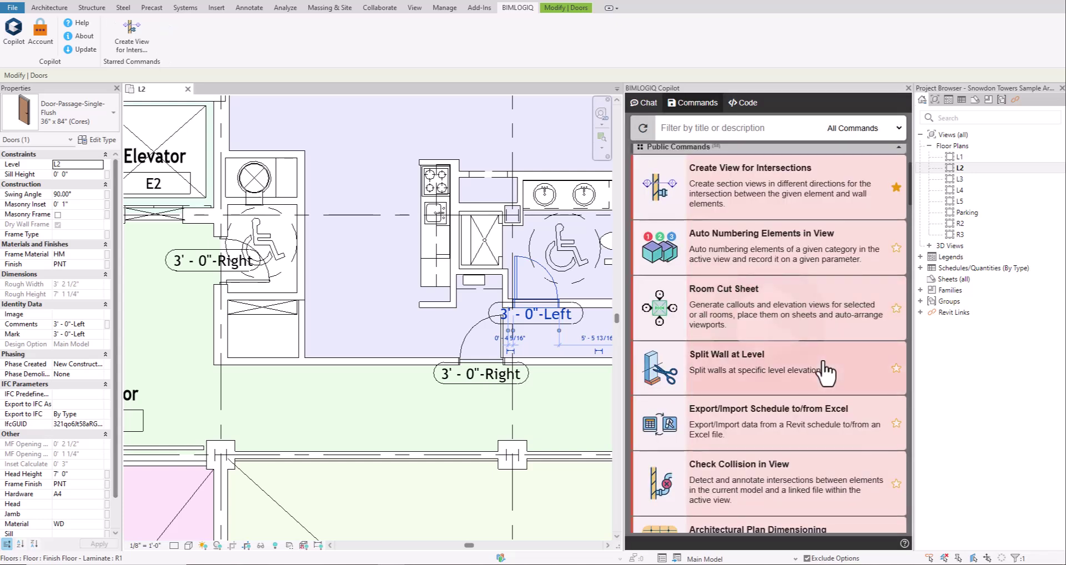
# - Filter the command list to Public Commands, then bring up the Copilot code editor
pyautogui.scroll(3, 827, 437)
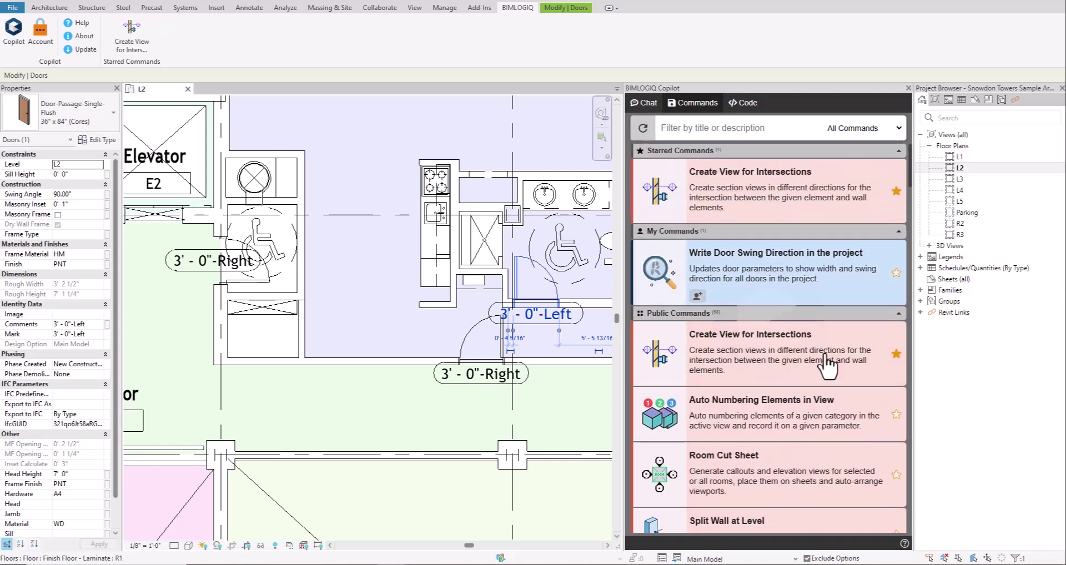
pyautogui.click(886, 129)
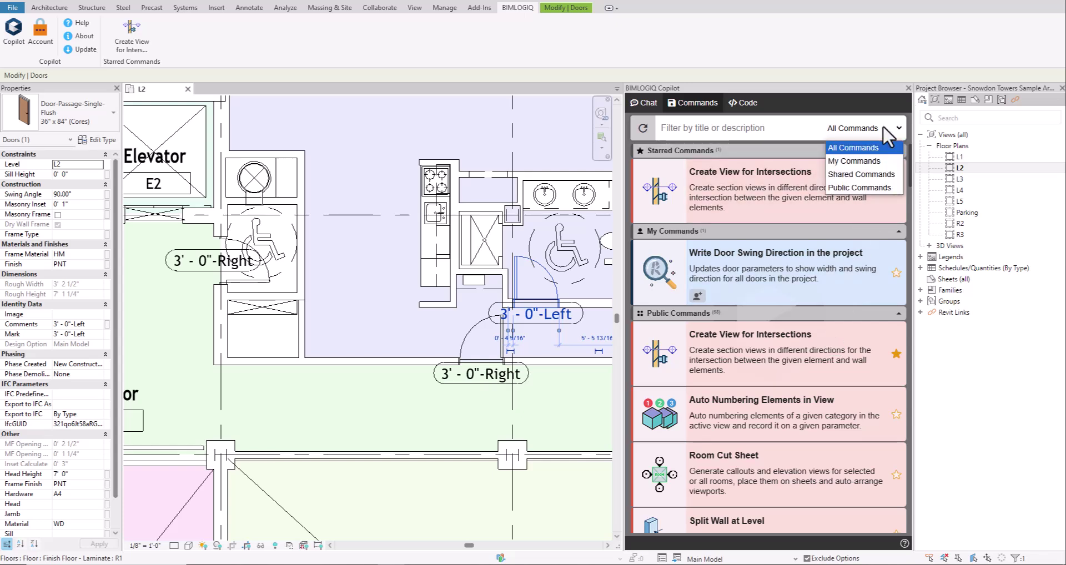
pyautogui.click(870, 188)
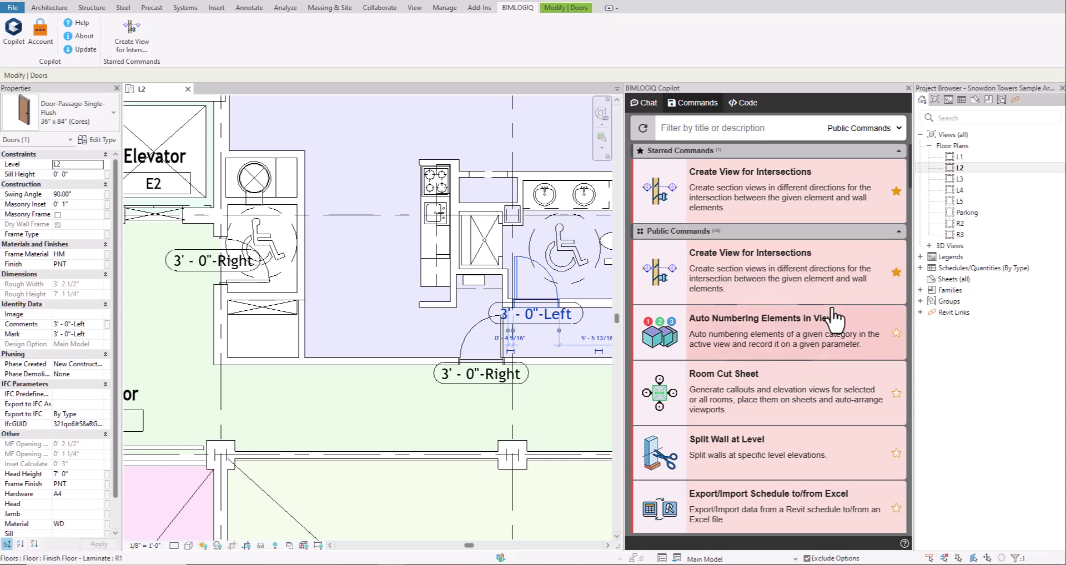
pyautogui.click(840, 104)
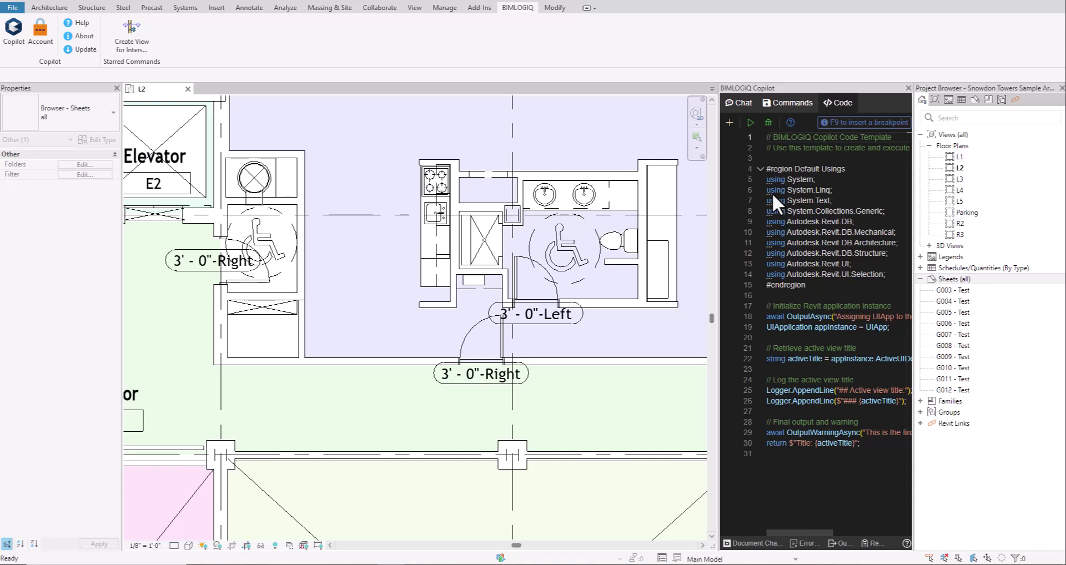
# - Run the Copilot template script, which reports the active view title as Project Browser
pyautogui.click(751, 123)
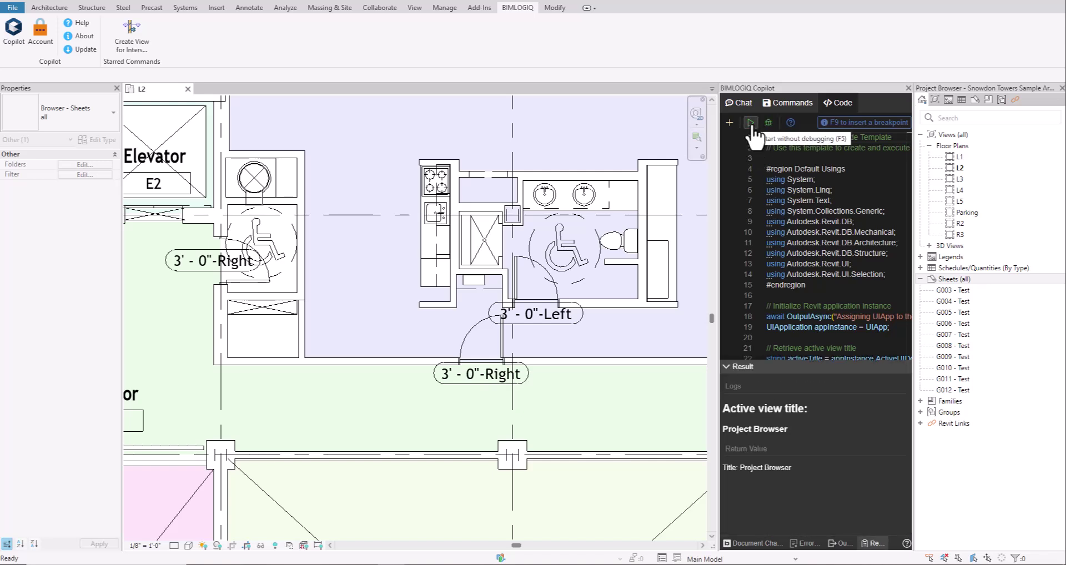